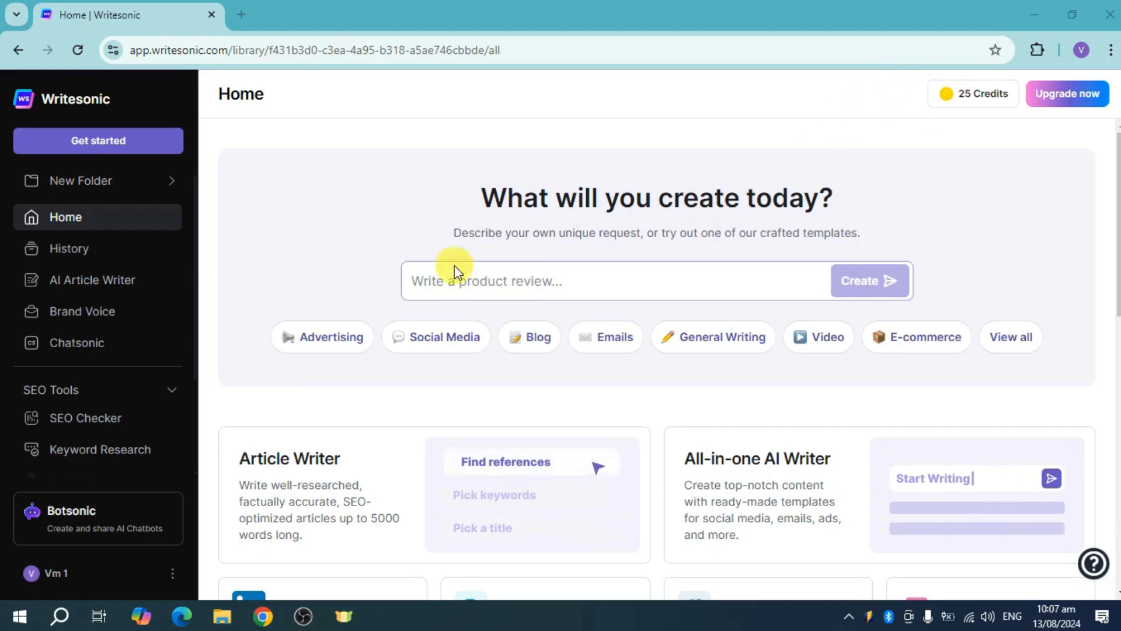
# Start a new article in Article Writer 6 with the topic "eggshells as toothpaste"
pyautogui.scroll(-2, 263, 405)
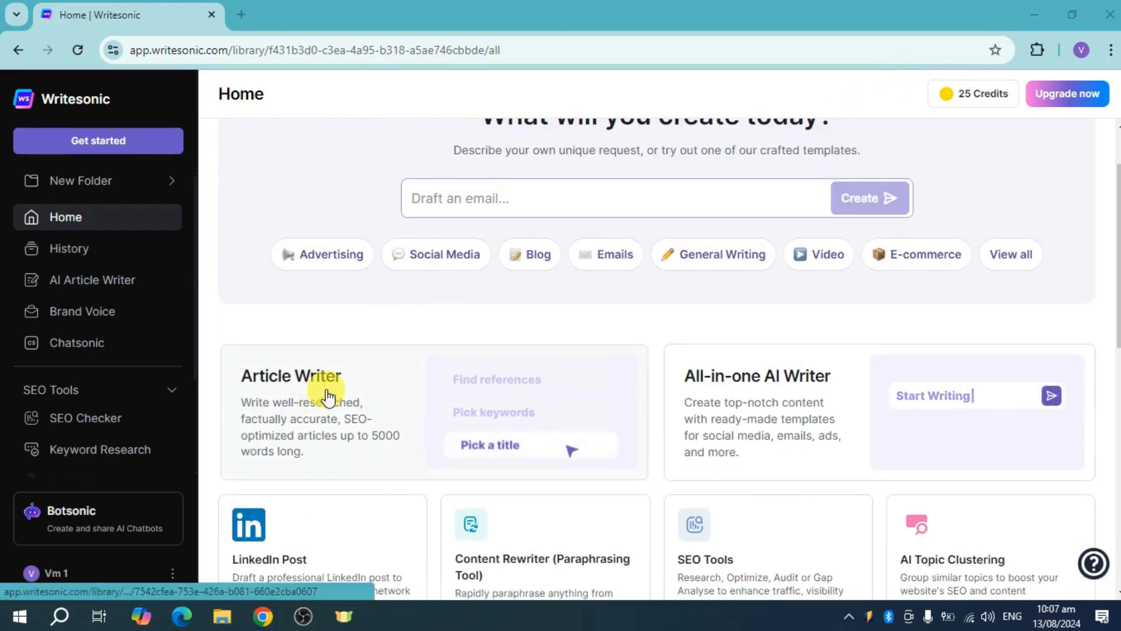
pyautogui.click(350, 396)
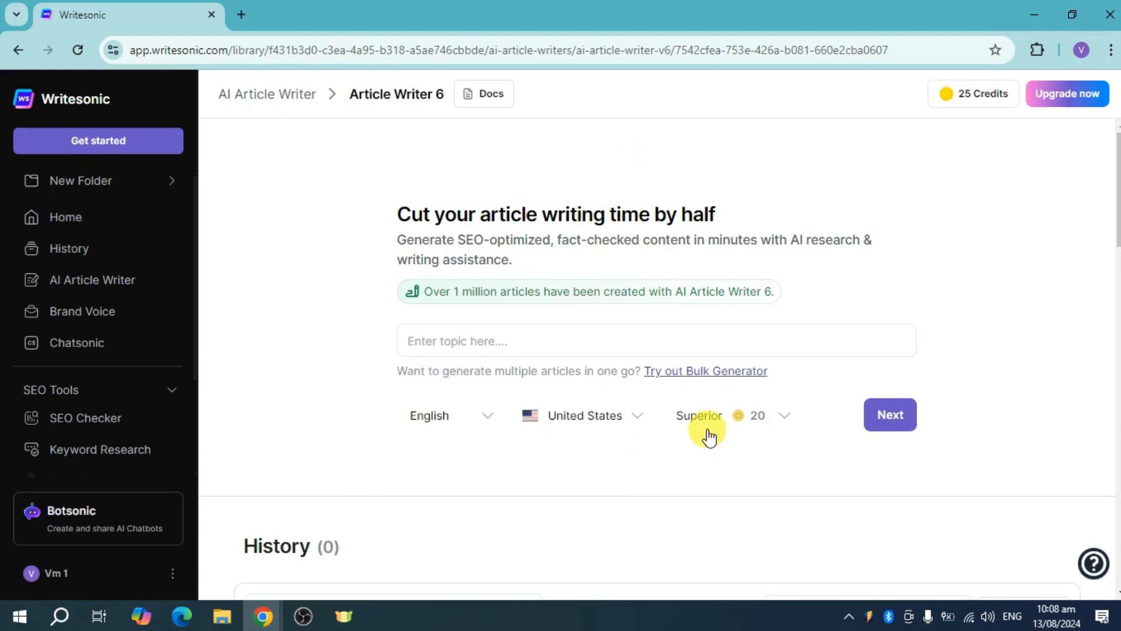
pyautogui.click(619, 337)
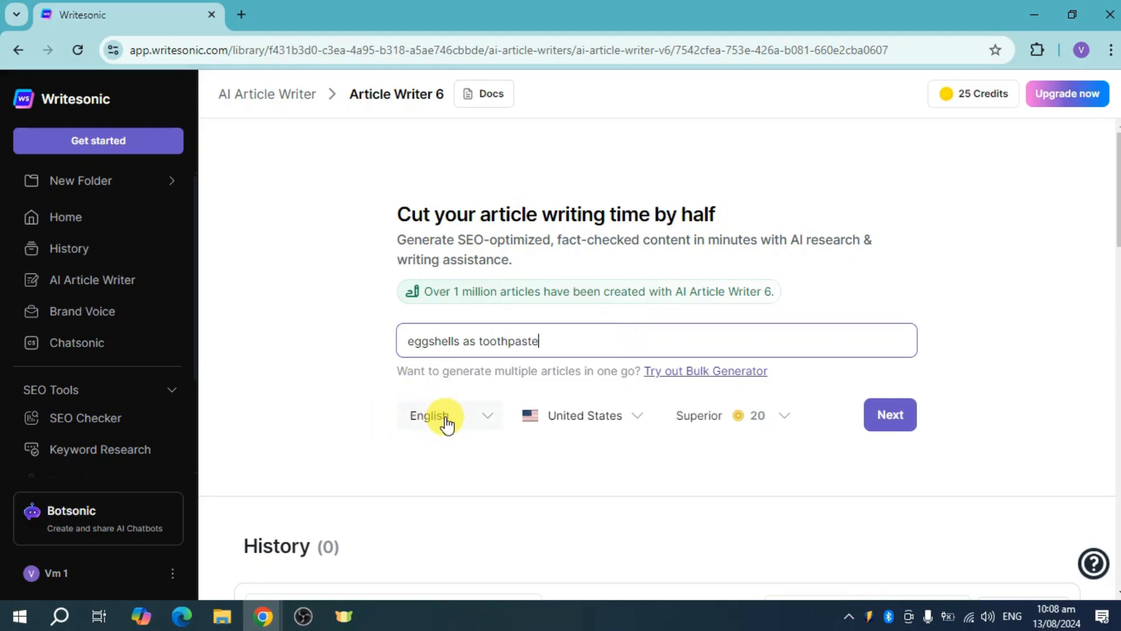
# Set the article quality to Good and proceed with English and United States as language and region
pyautogui.click(619, 428)
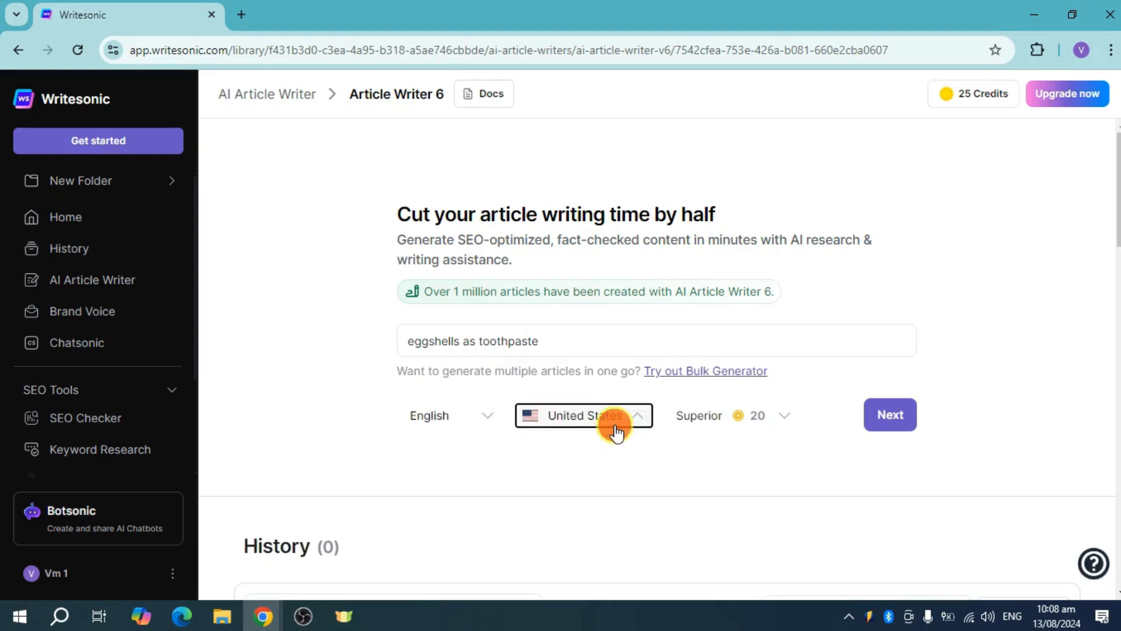
pyautogui.click(735, 429)
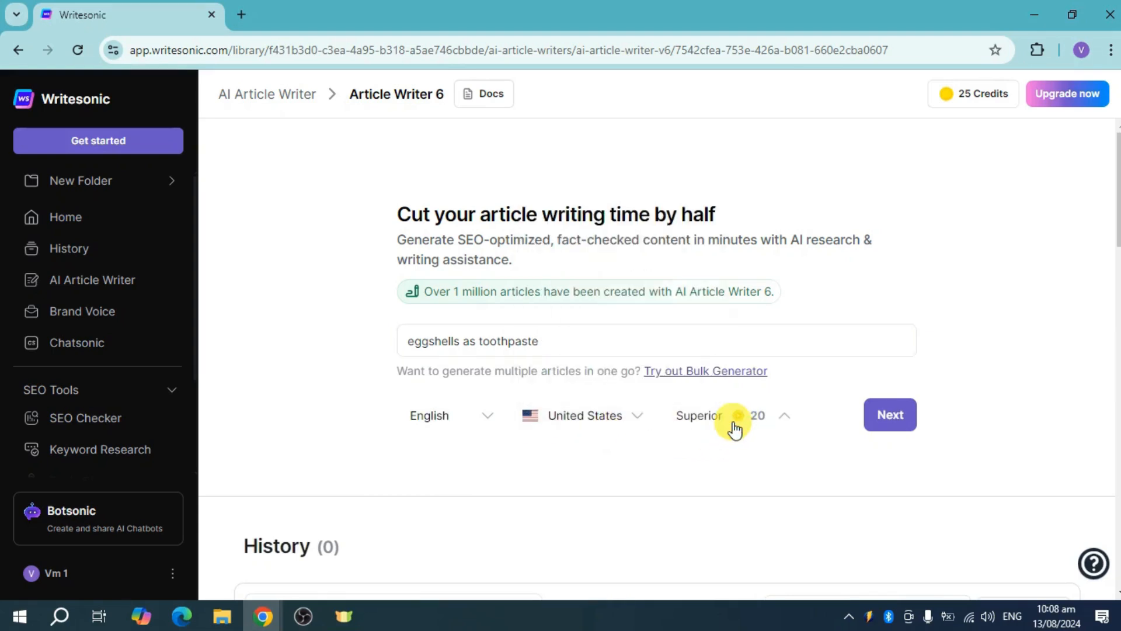
pyautogui.click(774, 432)
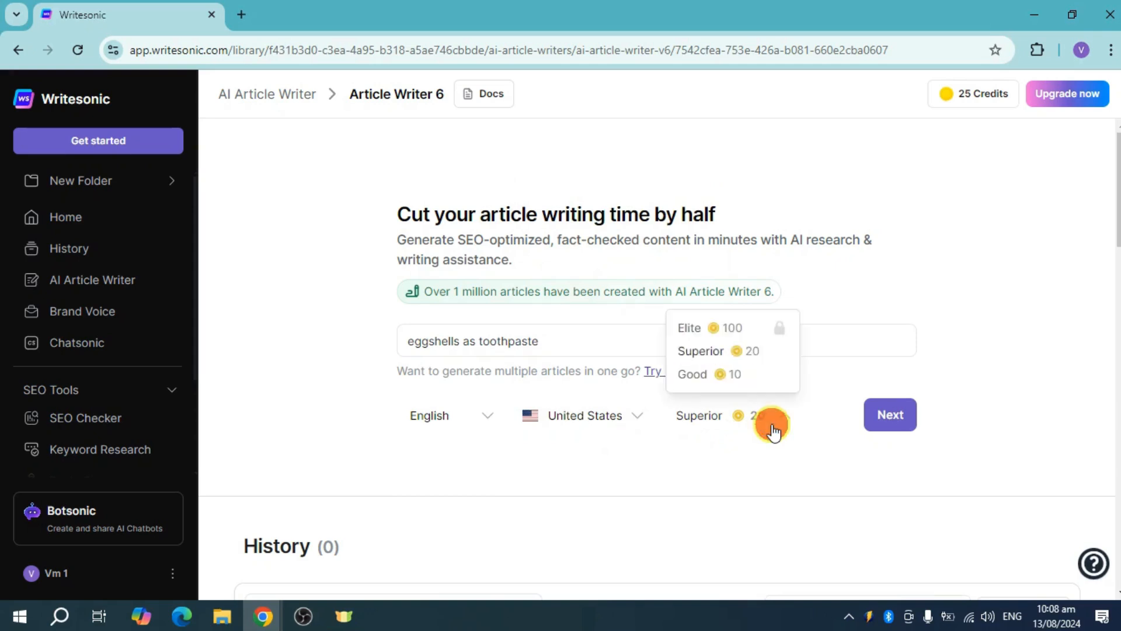
pyautogui.click(760, 431)
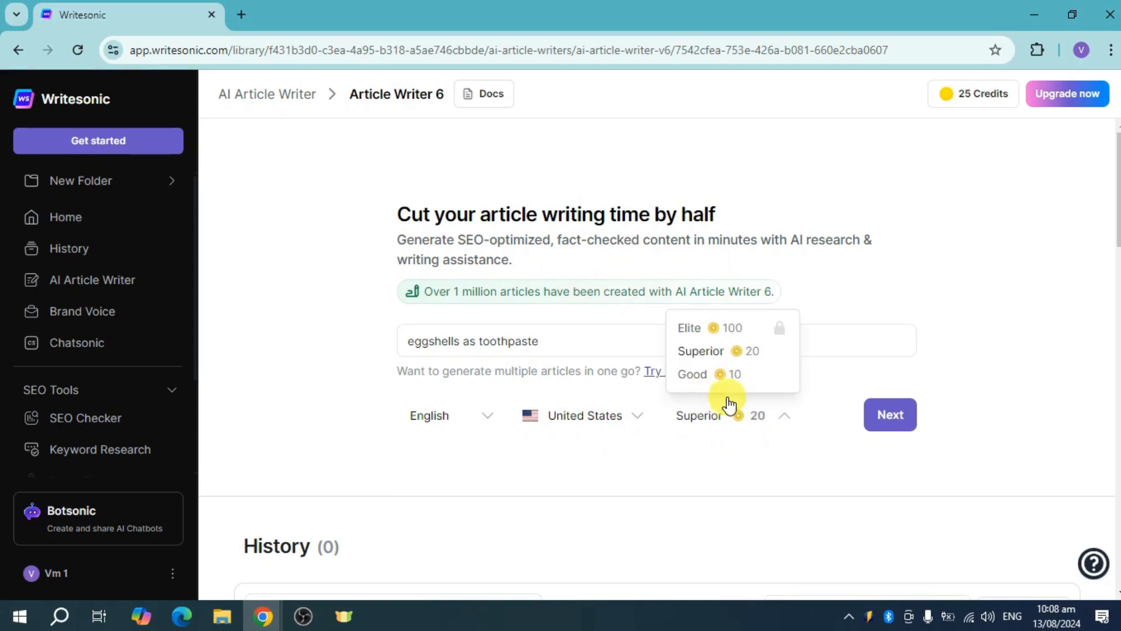
pyautogui.click(715, 378)
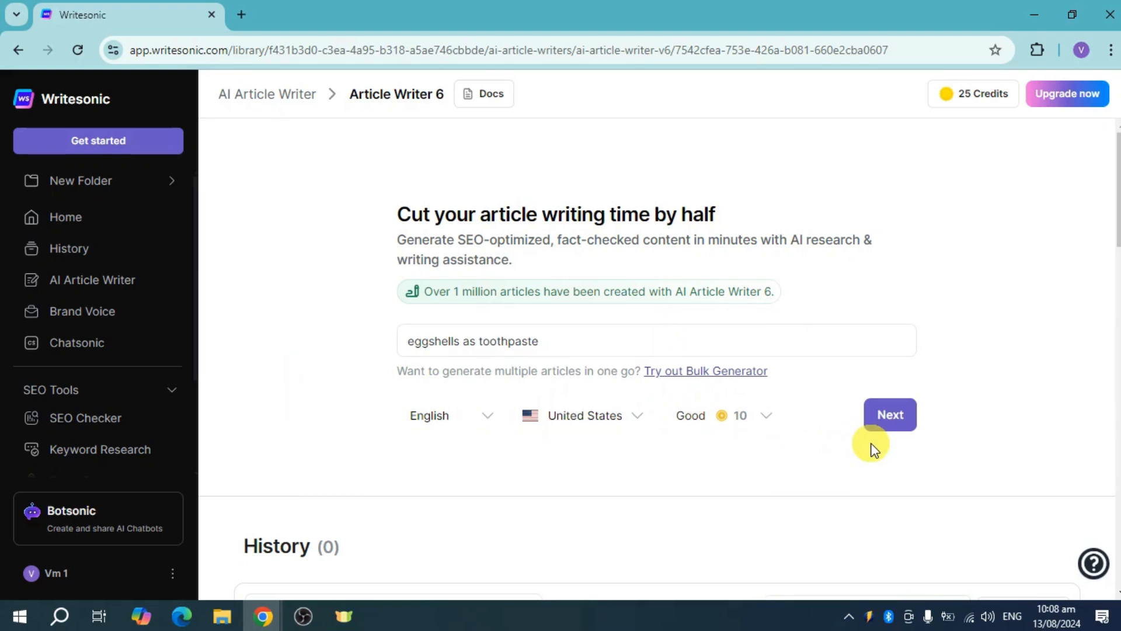
pyautogui.click(893, 432)
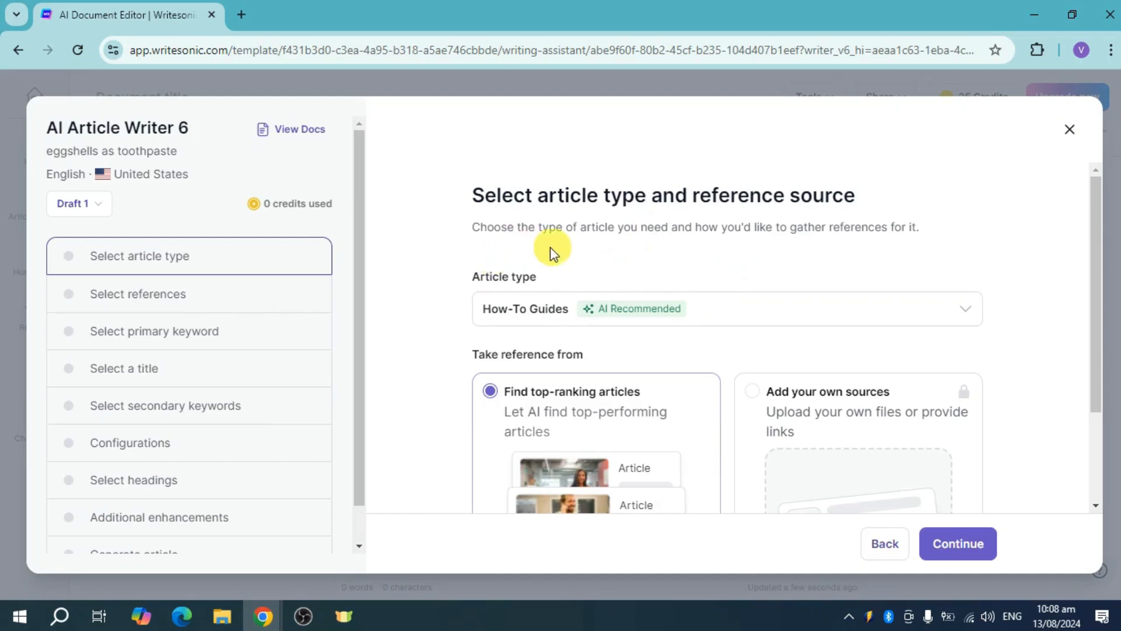
# Set the article type to Factual Articles and continue with top-ranking articles as the reference source
pyautogui.scroll(-1, 870, 283)
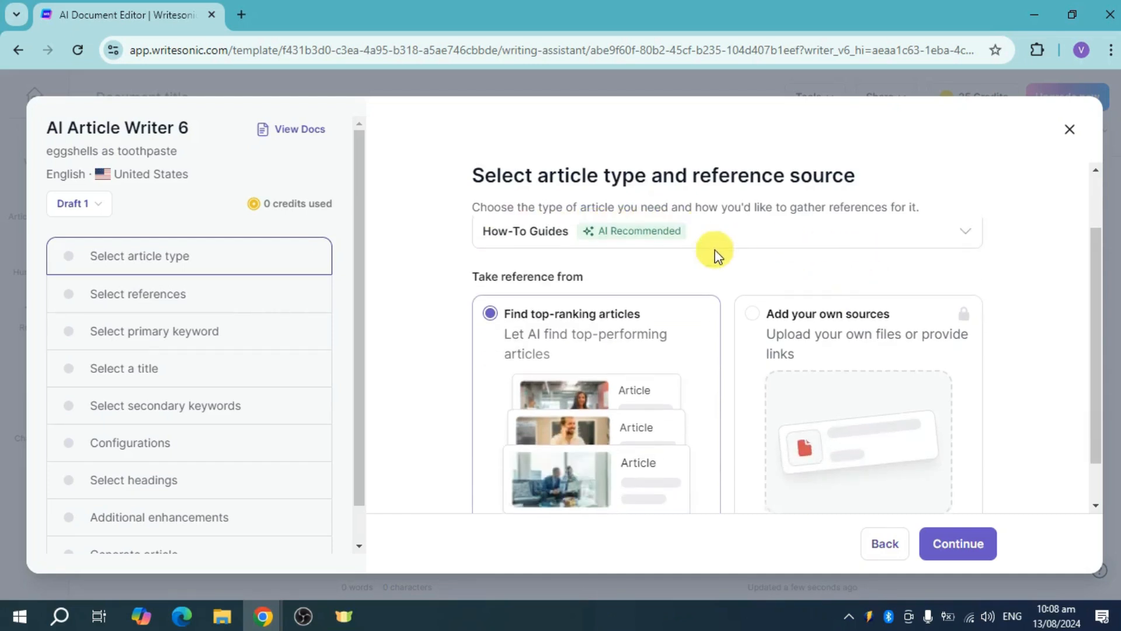
pyautogui.scroll(1, 715, 250)
pyautogui.click(735, 320)
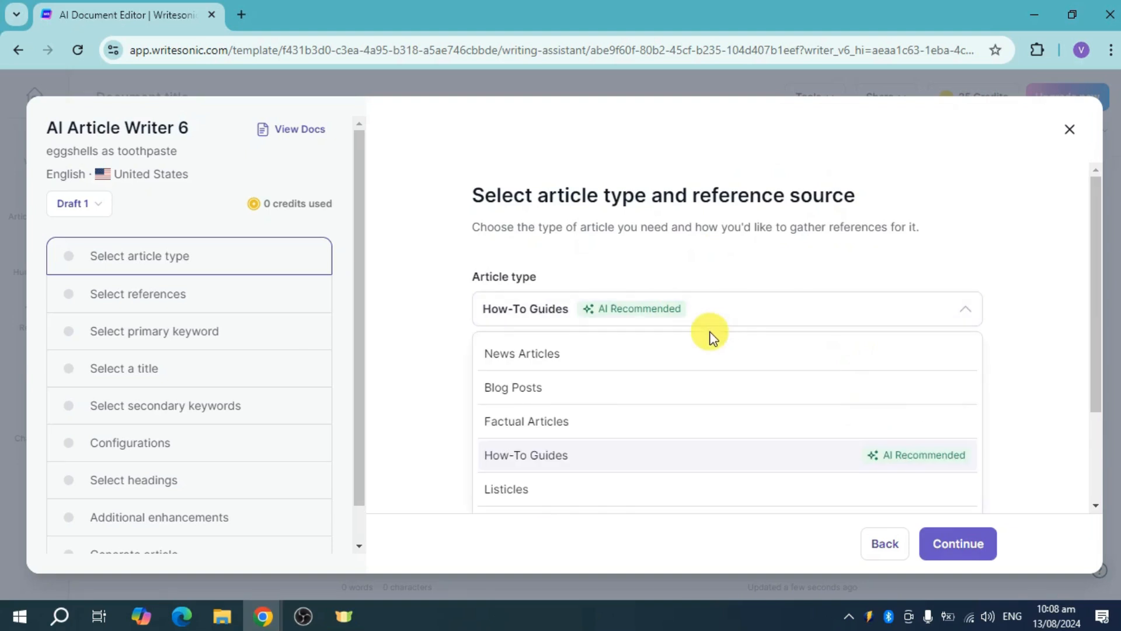
pyautogui.click(567, 421)
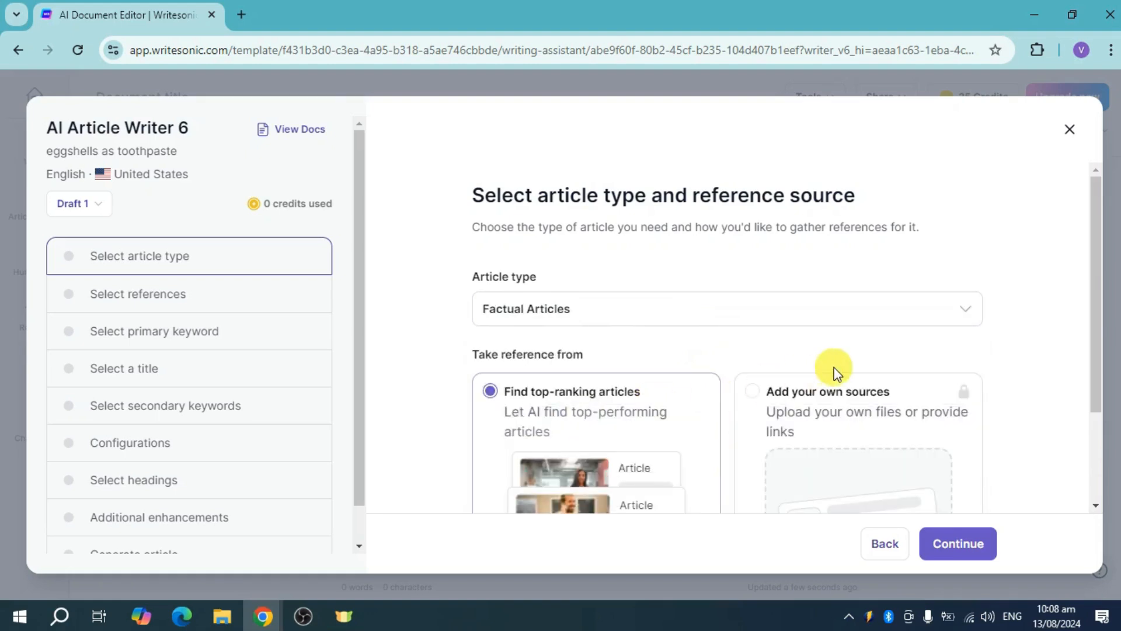
pyautogui.scroll(-1, 682, 318)
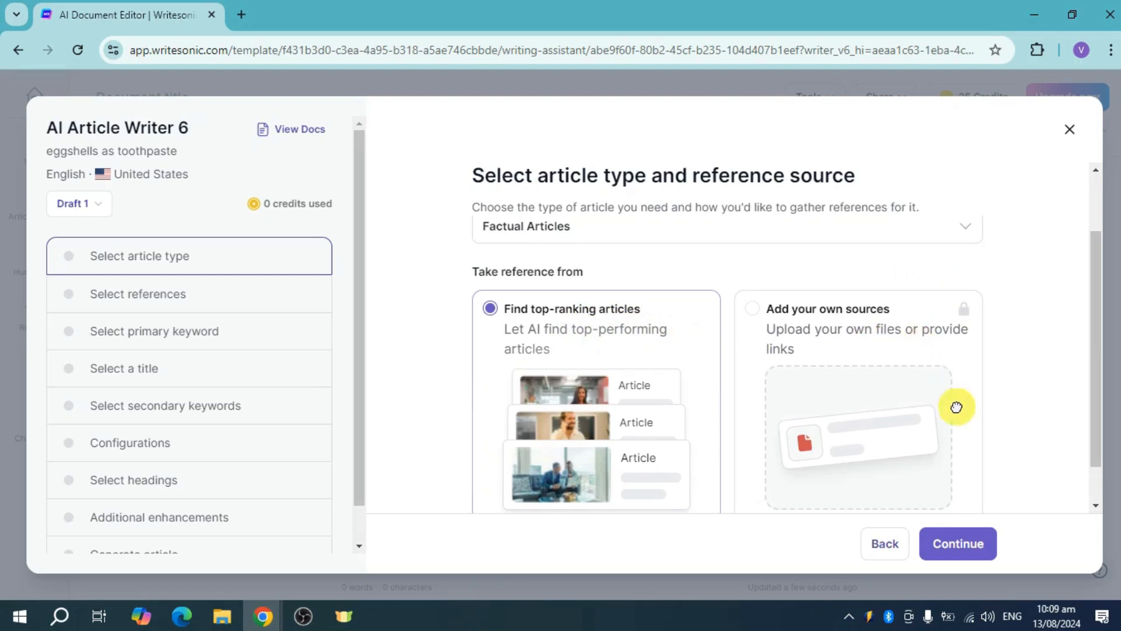
pyautogui.click(969, 544)
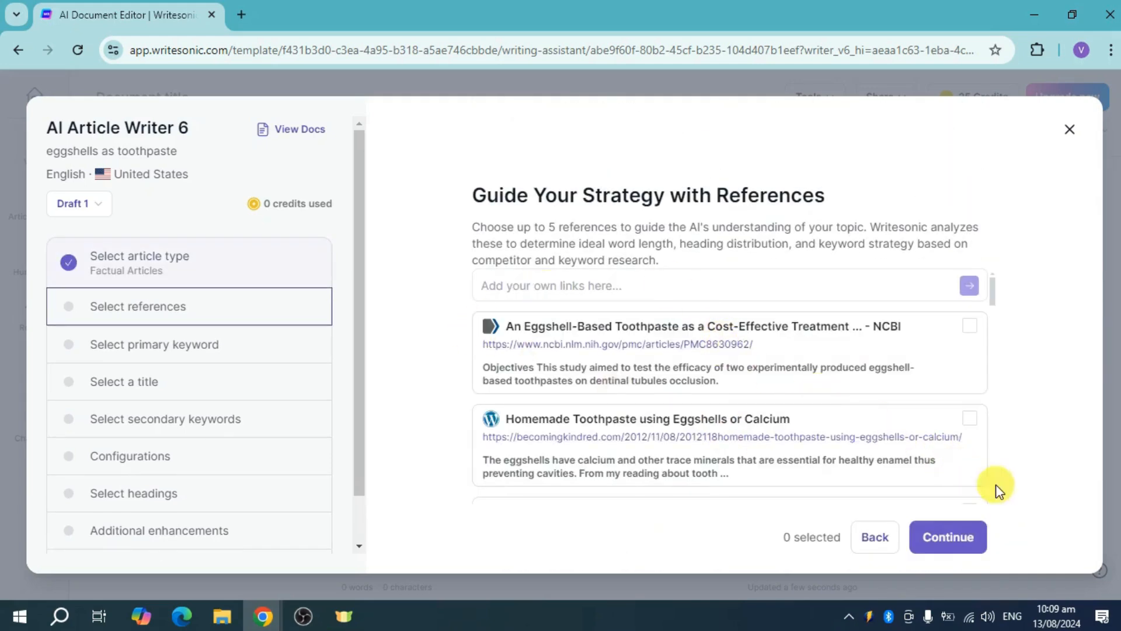
# Select the first five suggested references, from the NCBI study through the YouTube homemade toothpaste video, and continue
pyautogui.click(969, 333)
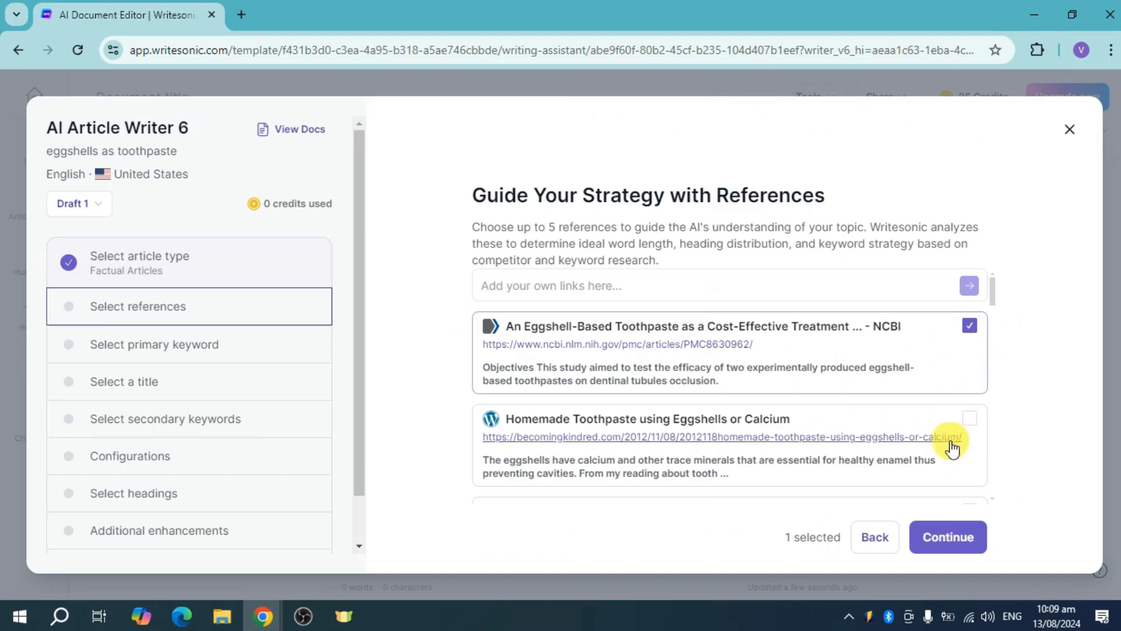
pyautogui.click(971, 420)
pyautogui.scroll(-3, 958, 412)
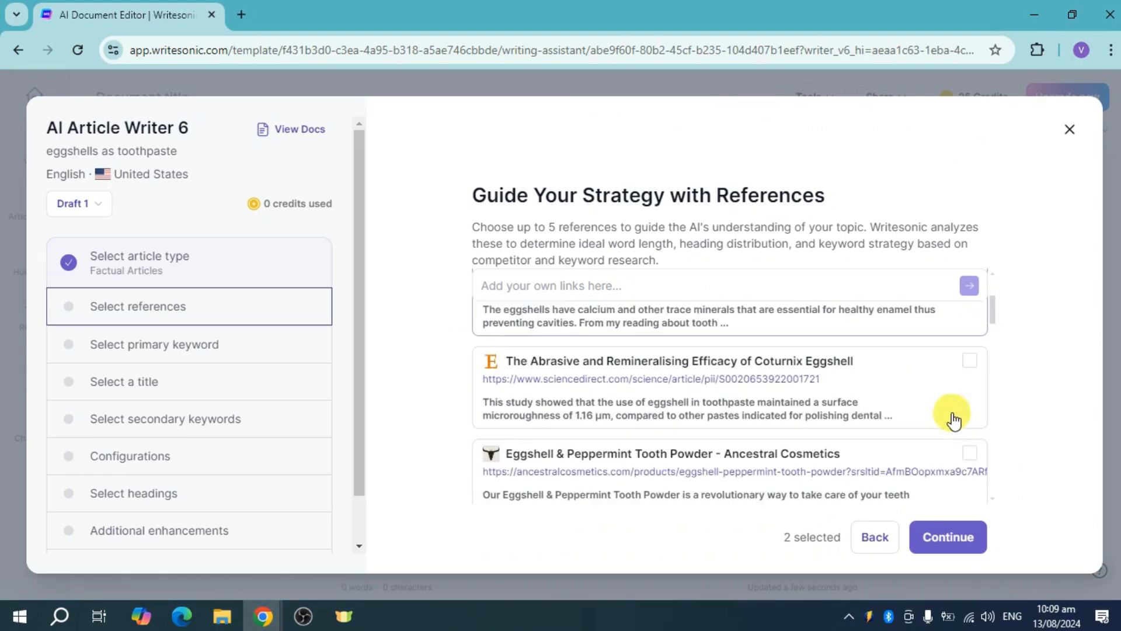
pyautogui.click(971, 346)
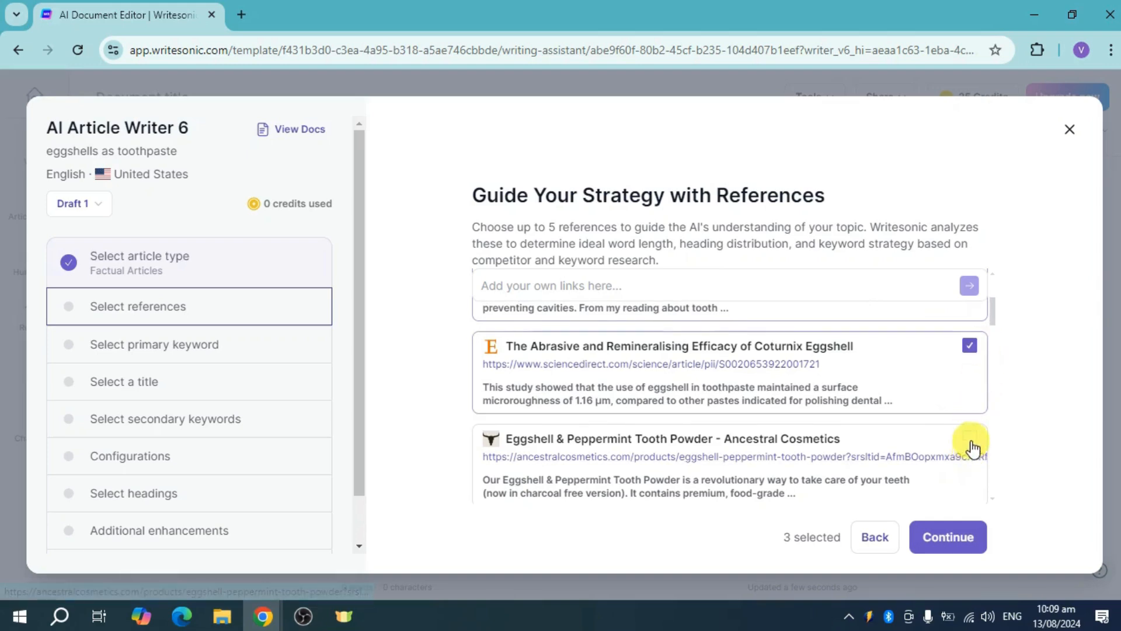
pyautogui.click(971, 441)
pyautogui.scroll(-3, 958, 447)
pyautogui.click(972, 364)
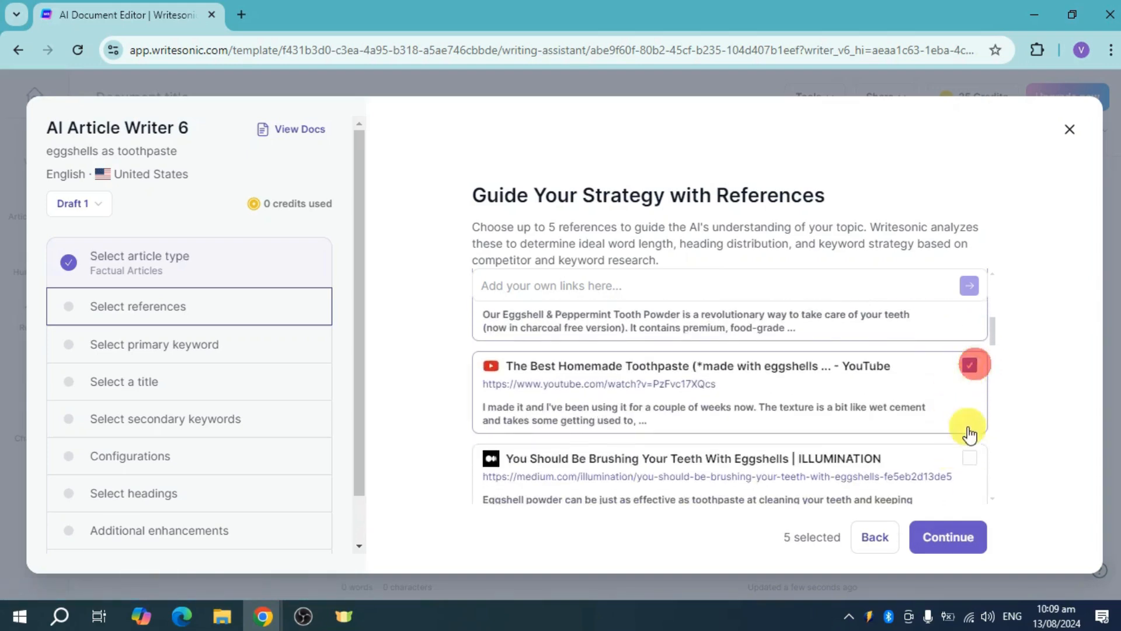
pyautogui.click(963, 540)
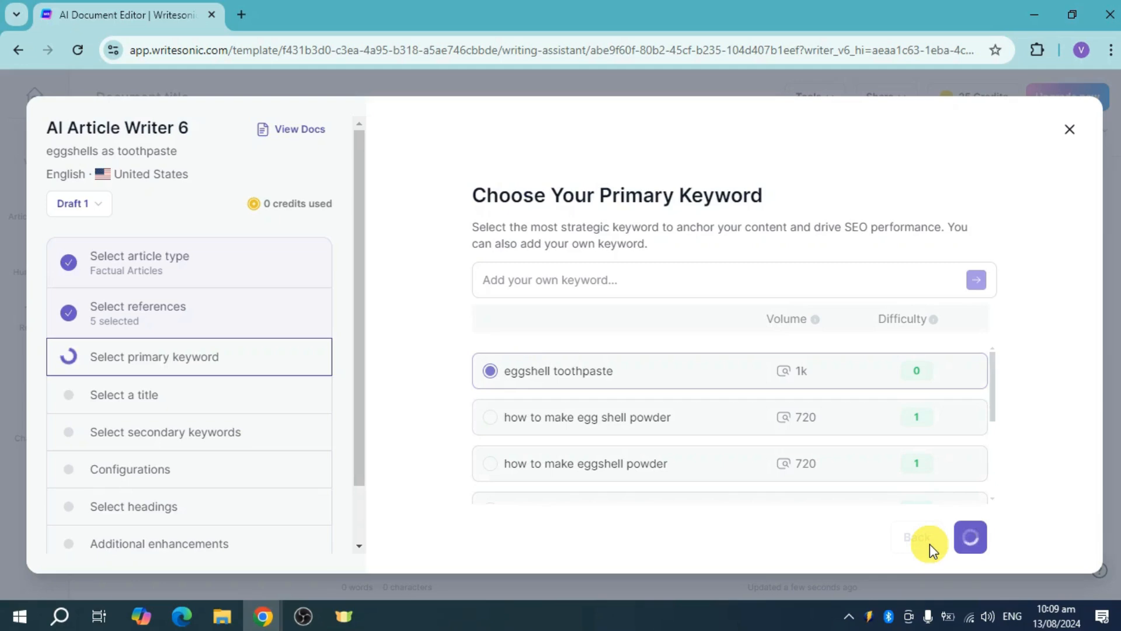
# Choose the title "Benefits of Using Eggshell Toothpaste for Dental Health" for the article and continue
pyautogui.scroll(-1, 201, 366)
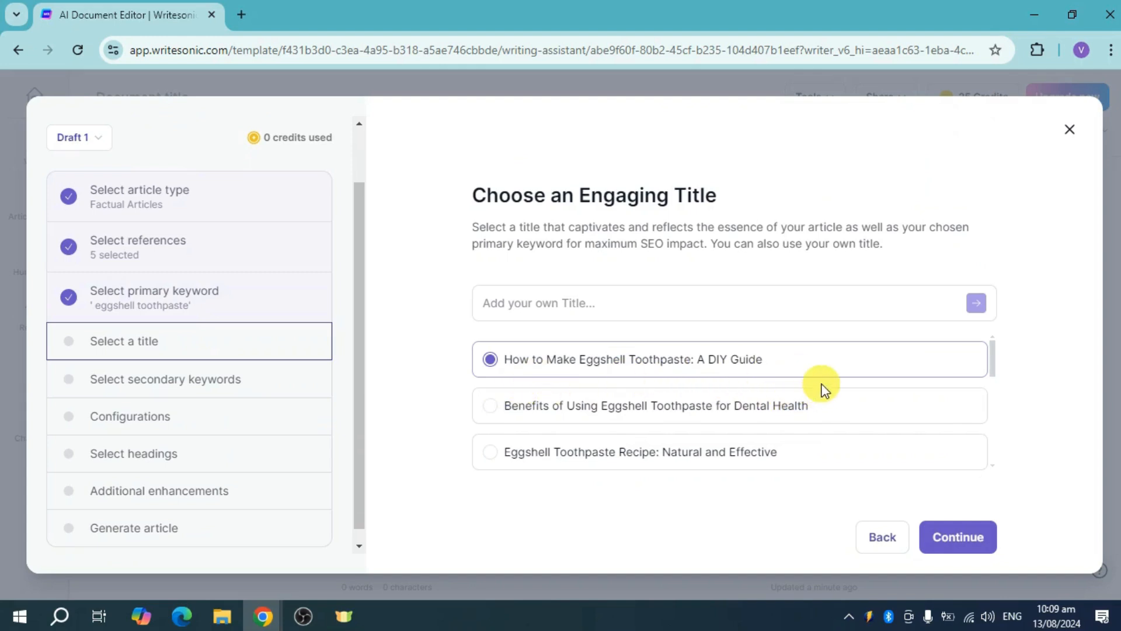
pyautogui.click(489, 409)
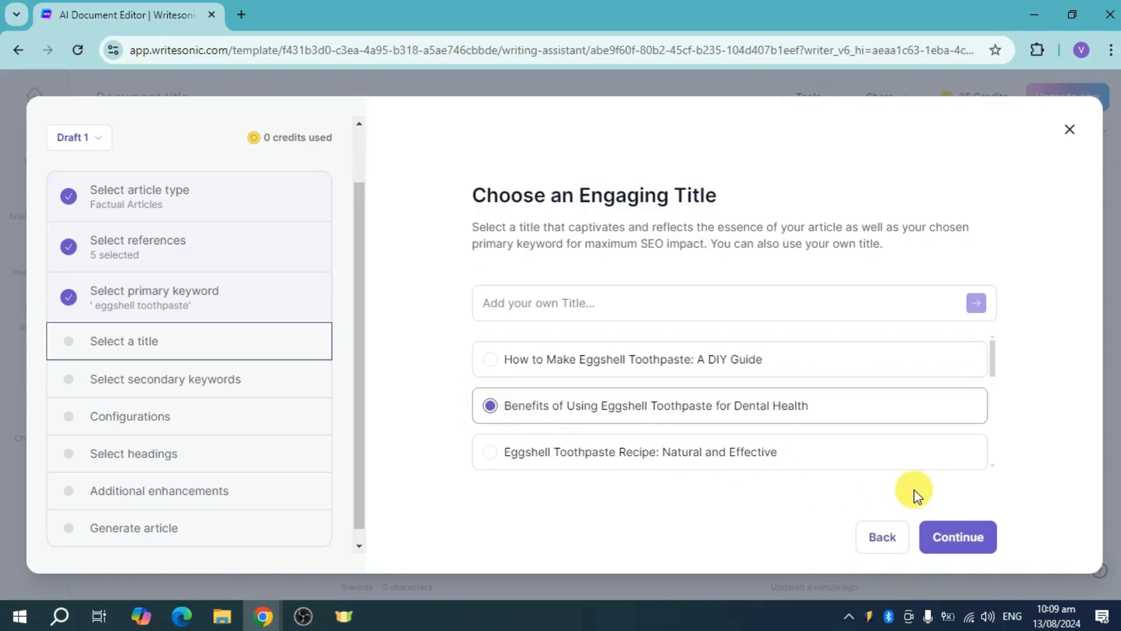
pyautogui.click(956, 540)
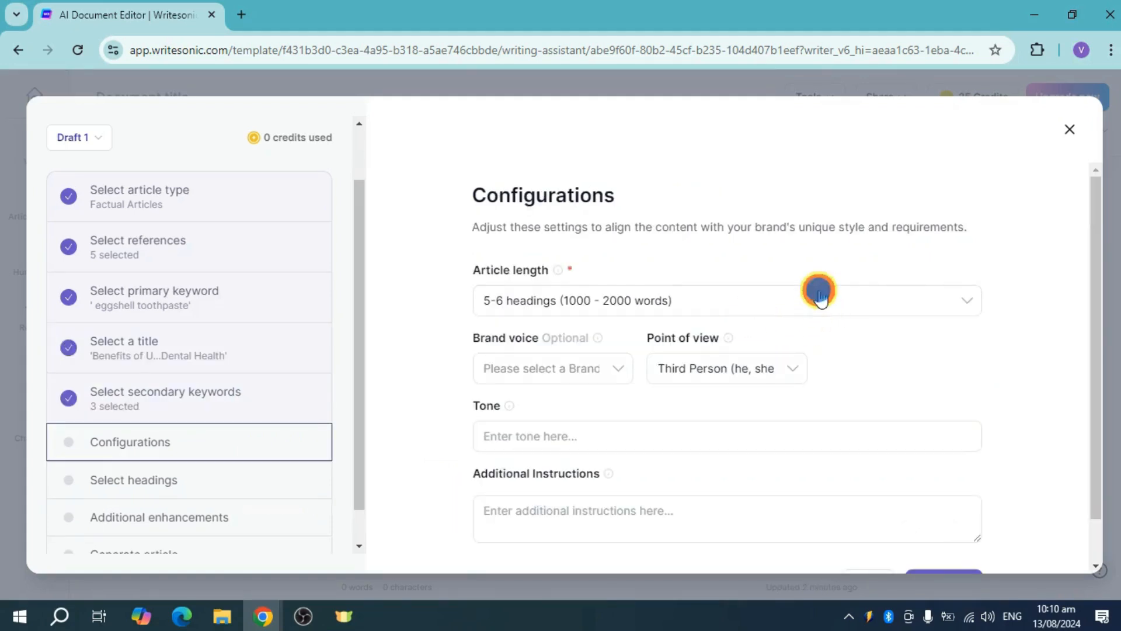
# Set the article length to 5-6 headings (1000 - 2000 words) and accept the configurations without a brand voice
pyautogui.click(819, 292)
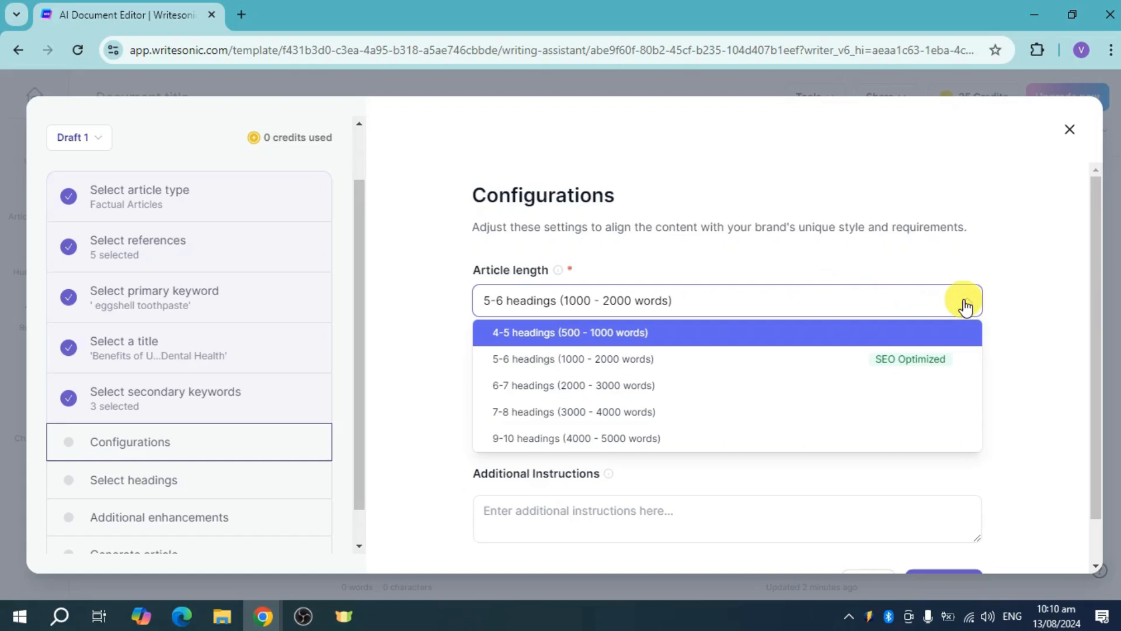
pyautogui.click(789, 359)
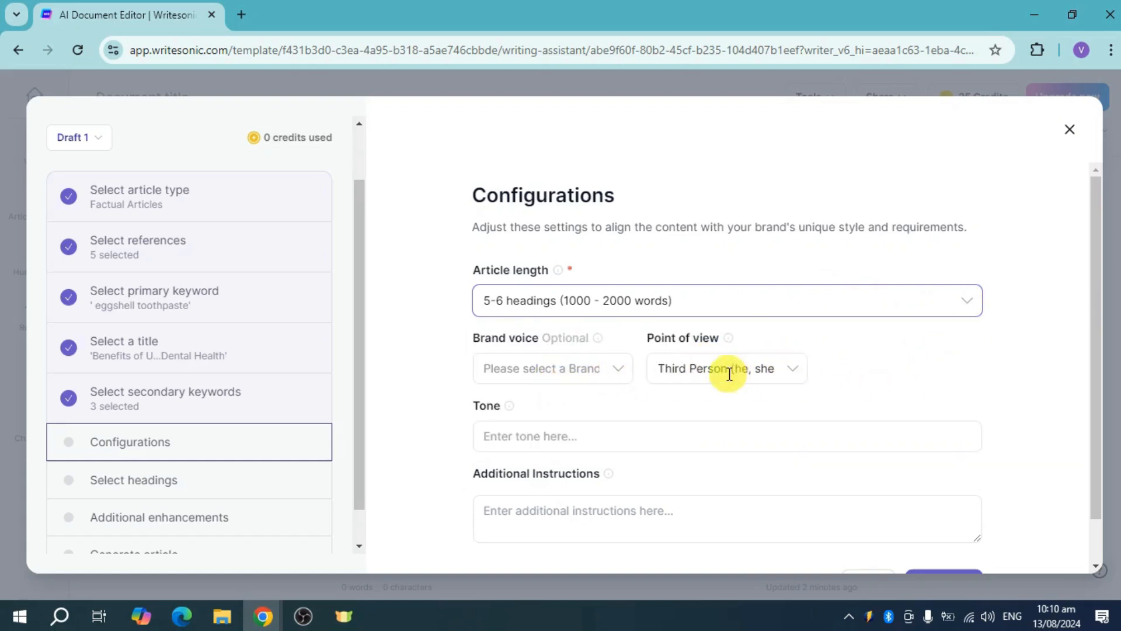
pyautogui.click(598, 371)
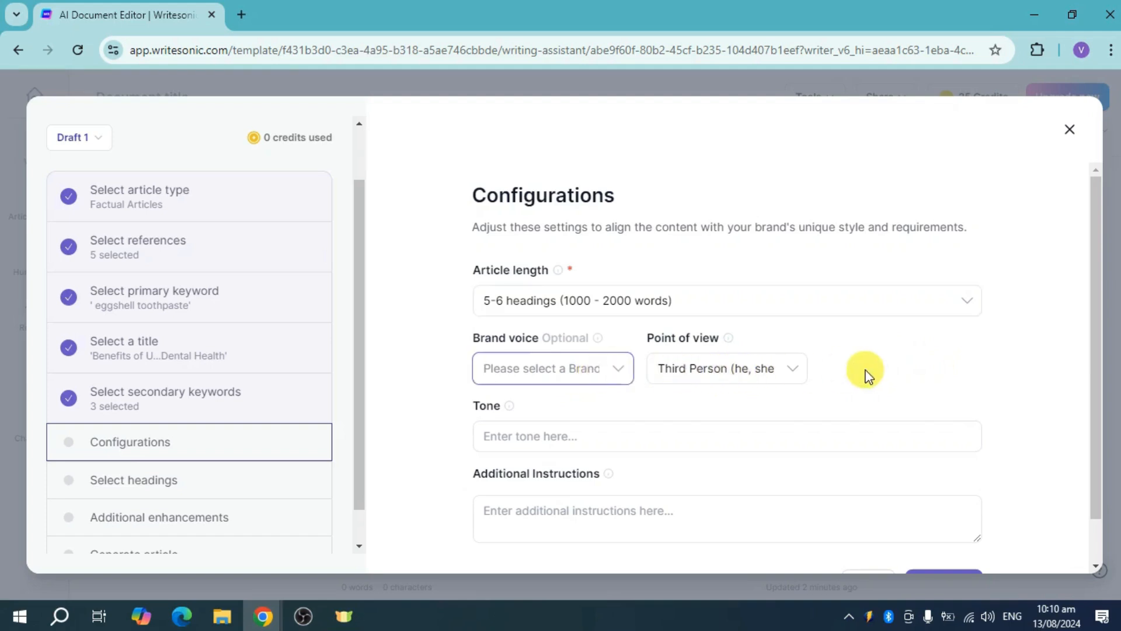
pyautogui.scroll(-1, 862, 373)
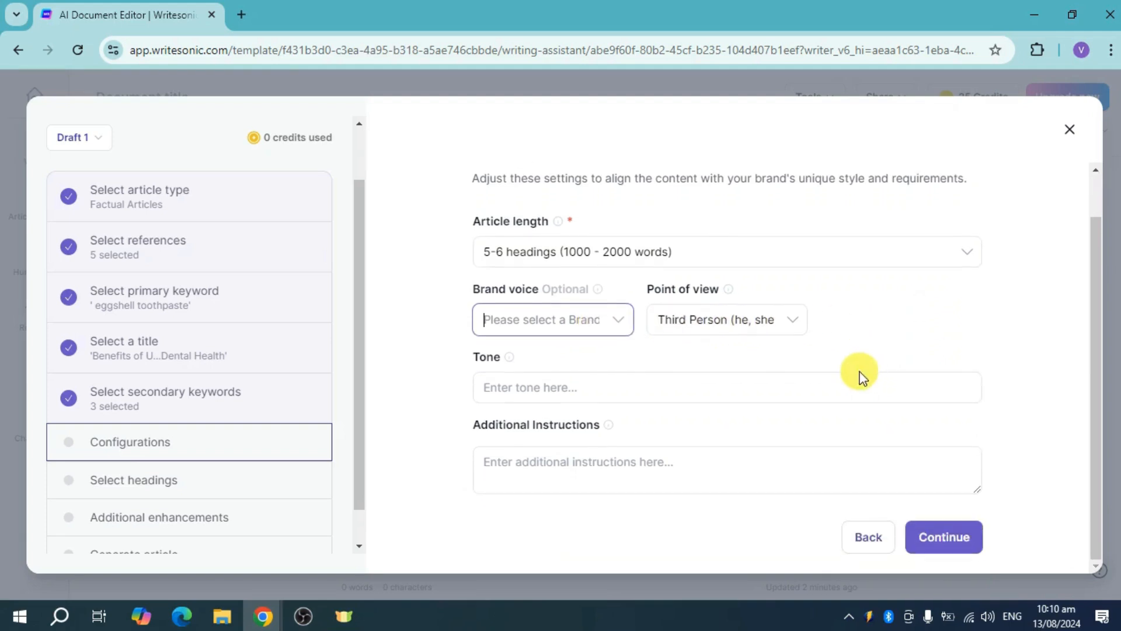
pyautogui.click(958, 549)
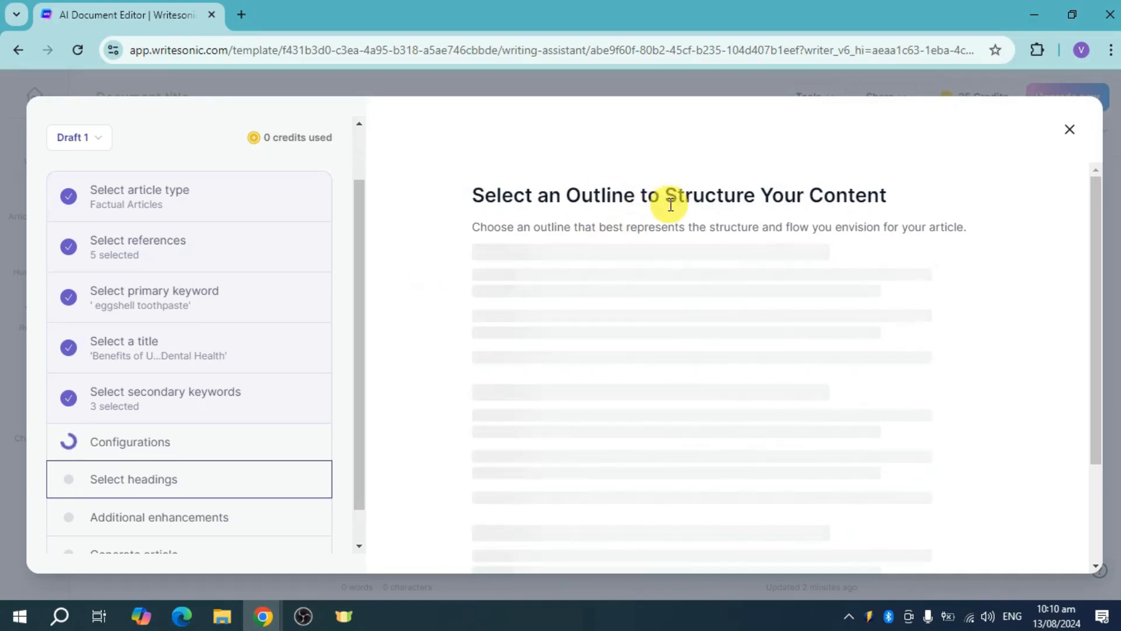
# Select the outline whose first section is "Ingredients in Eggshell Toothpaste" and continue to the additional enhancements
pyautogui.scroll(-2, 228, 409)
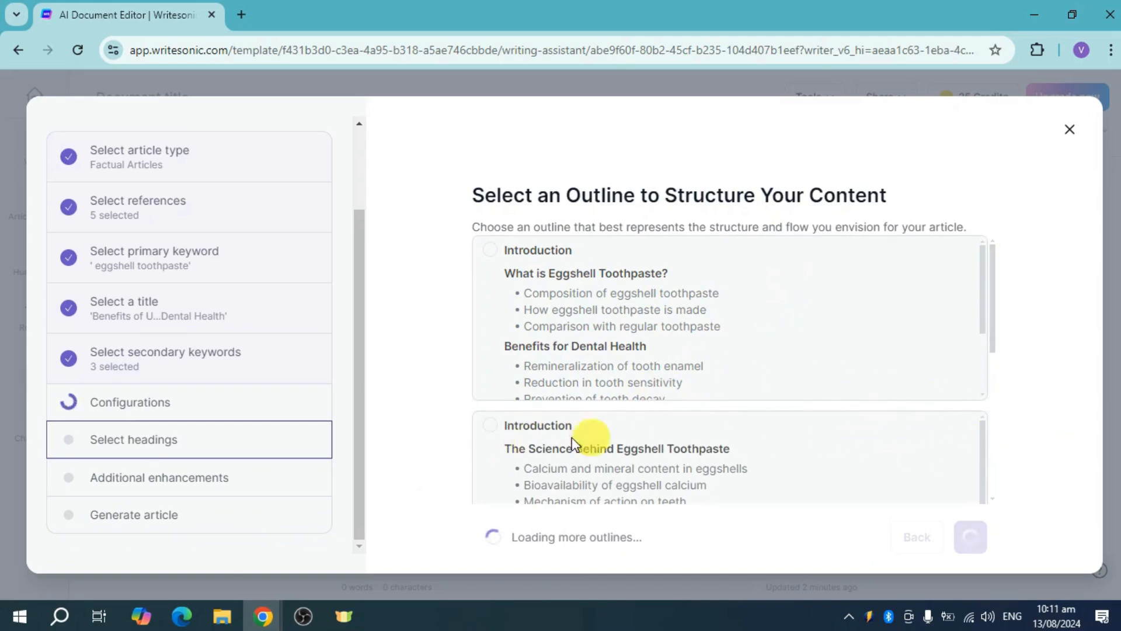
pyautogui.scroll(-1, 938, 440)
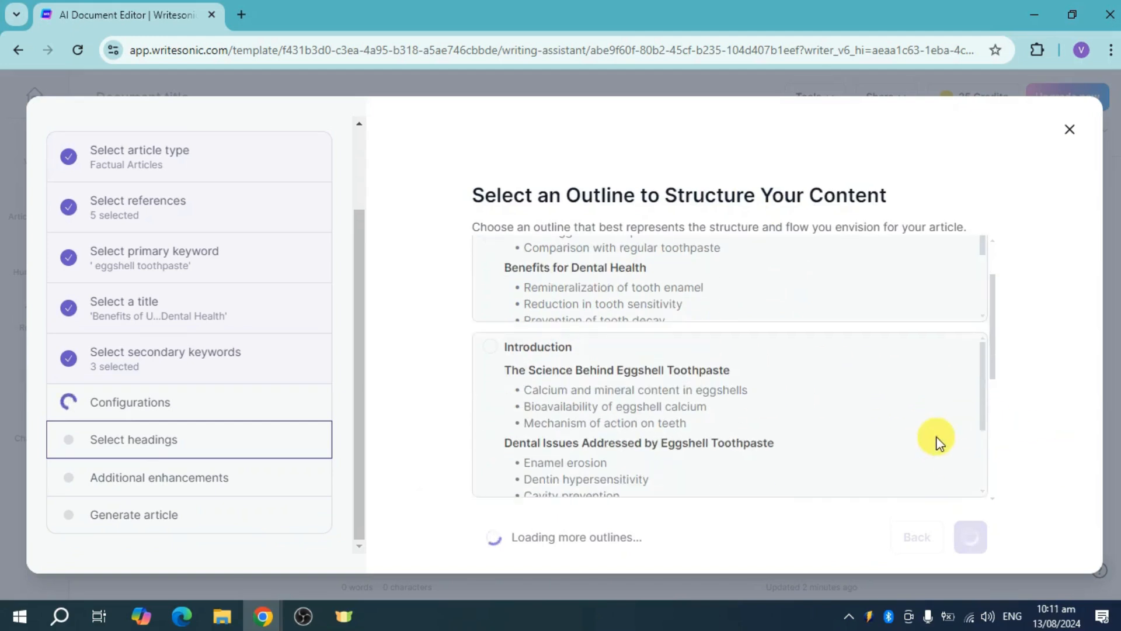
pyautogui.click(893, 389)
pyautogui.click(950, 544)
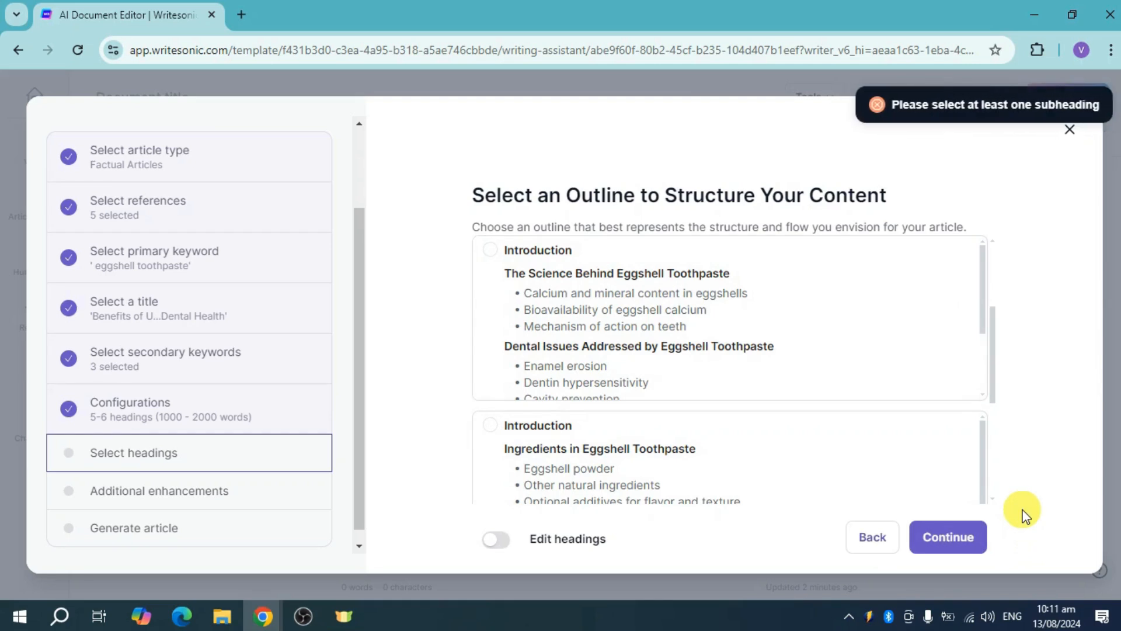
pyautogui.click(967, 549)
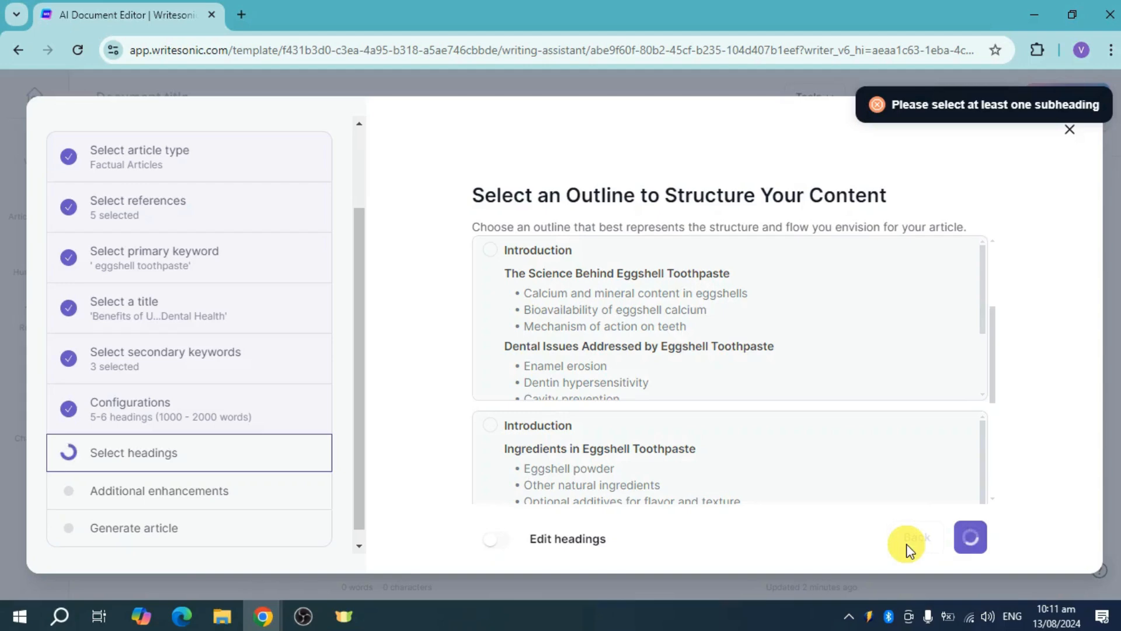
pyautogui.click(881, 475)
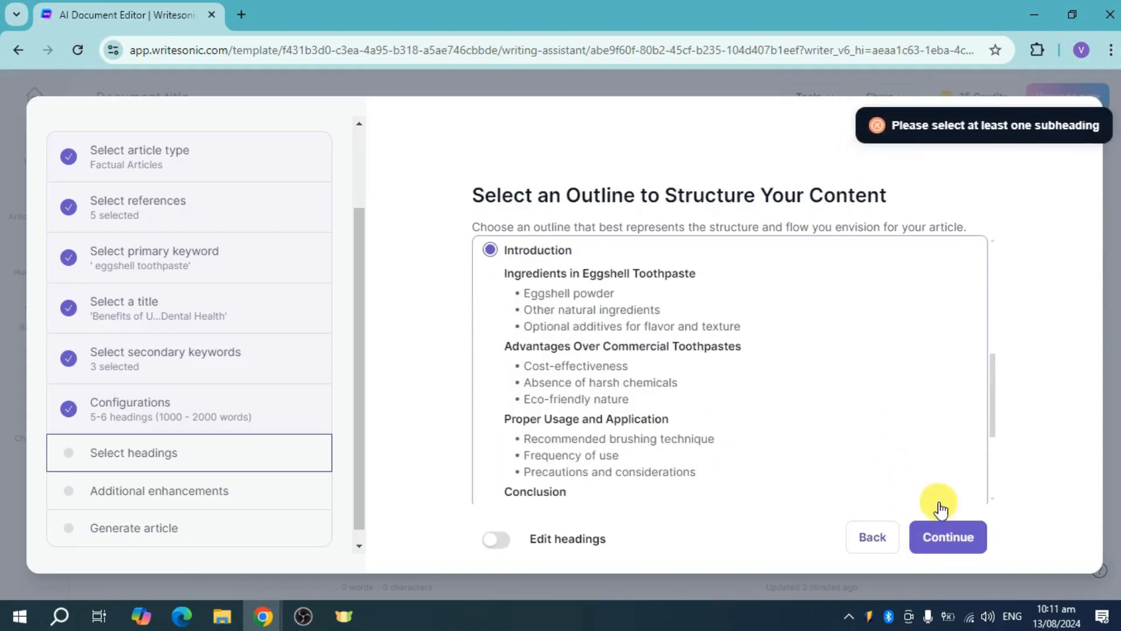
pyautogui.click(970, 537)
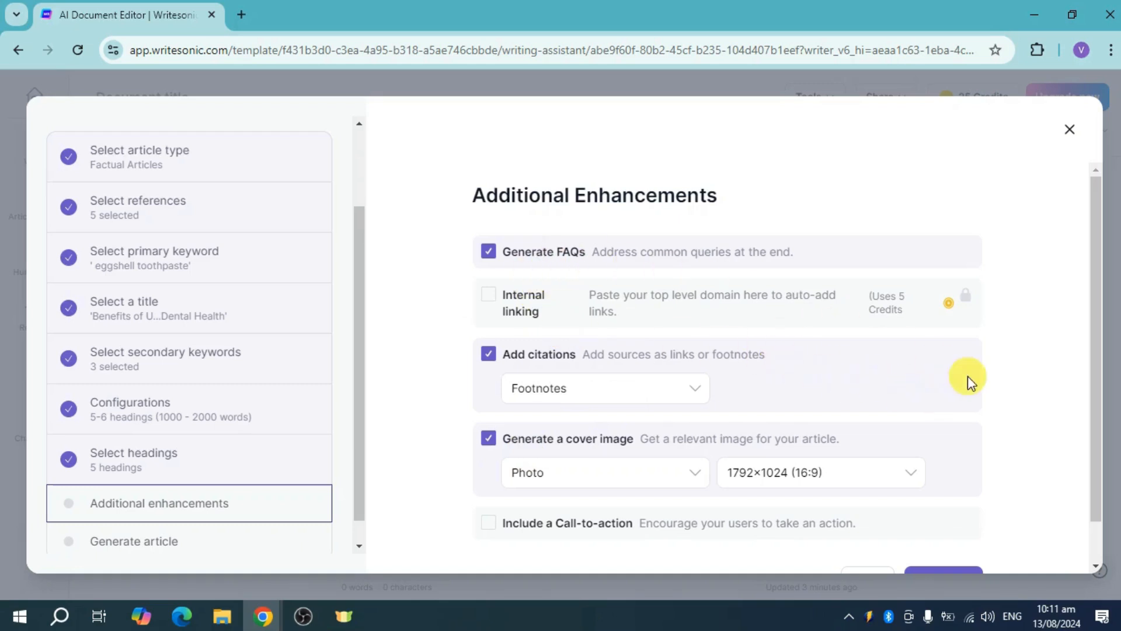
# Generate the article with FAQs, footnote citations and a 1792×1024 (16:9) photo cover image
pyautogui.scroll(-1, 969, 377)
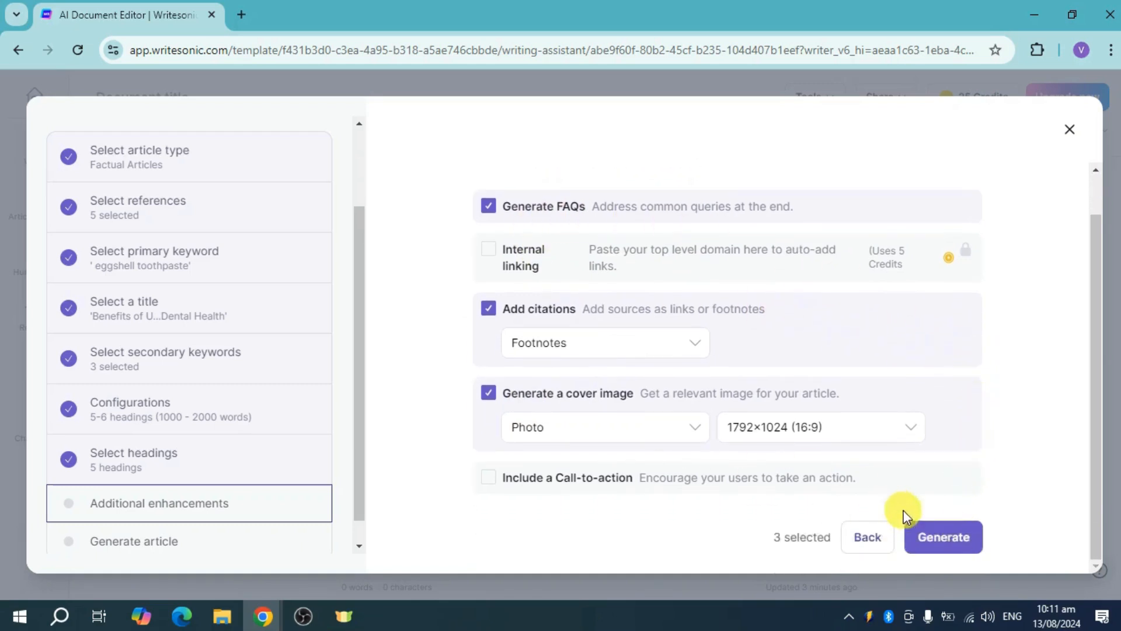
pyautogui.click(958, 538)
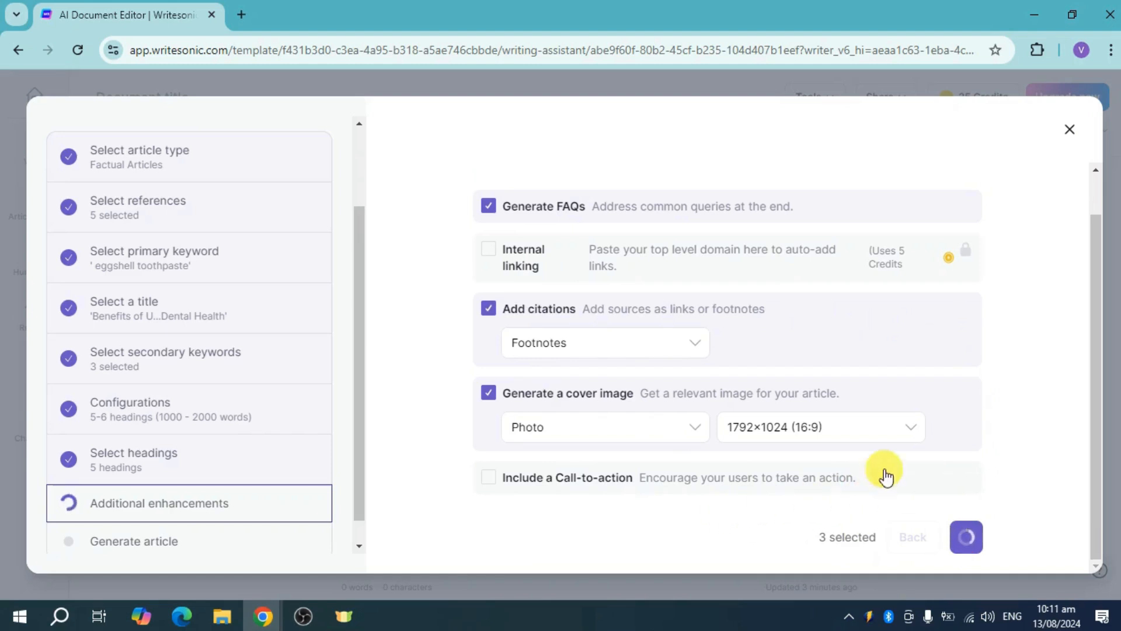